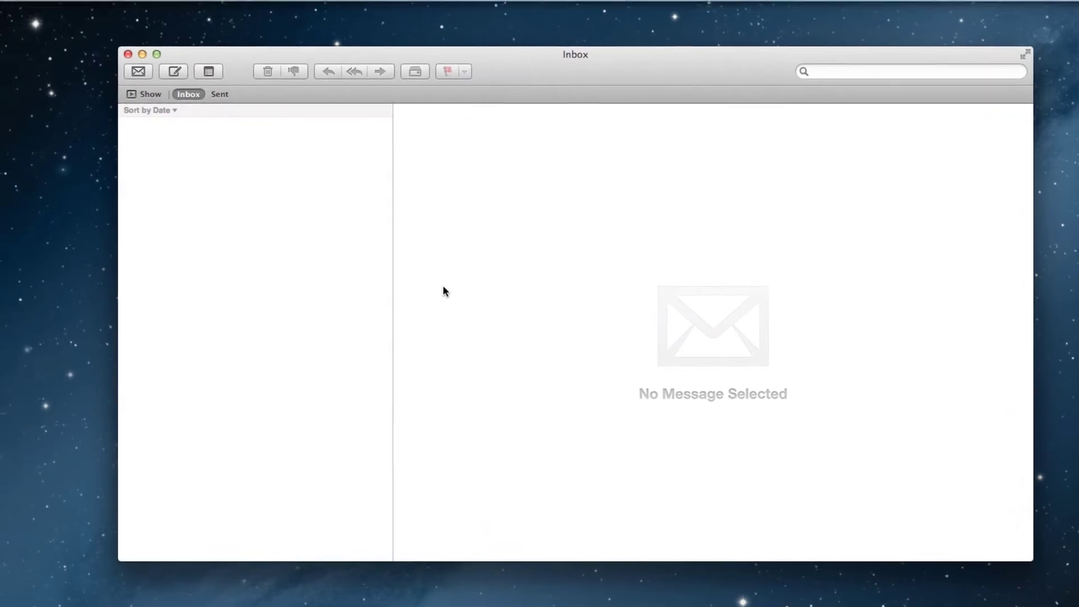
# Open Mail's Accounts preferences and begin adding a new mail account.
pyautogui.click(49, 9)
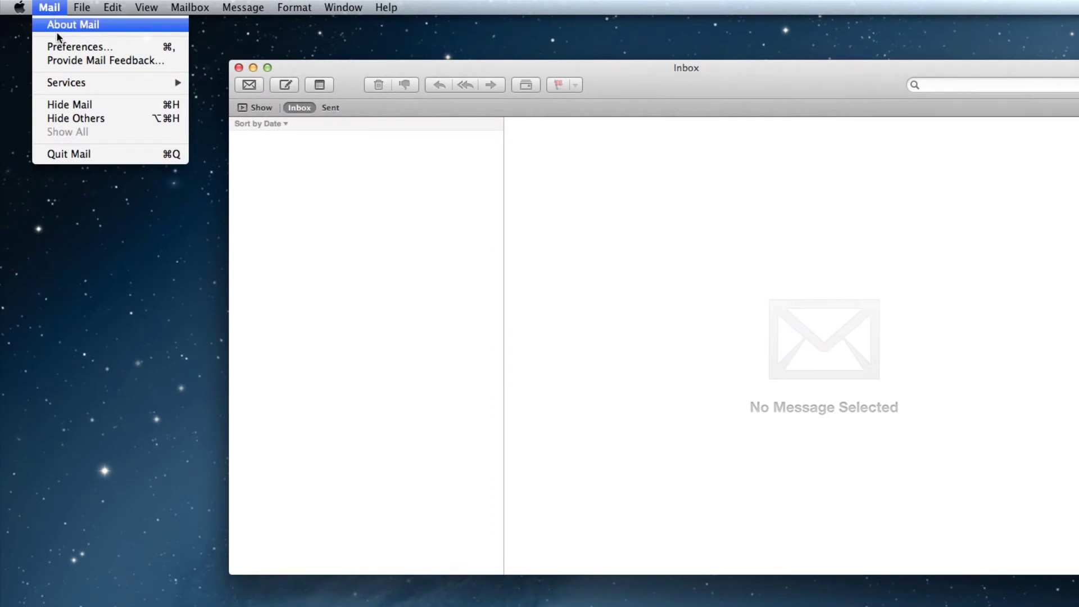
pyautogui.click(120, 48)
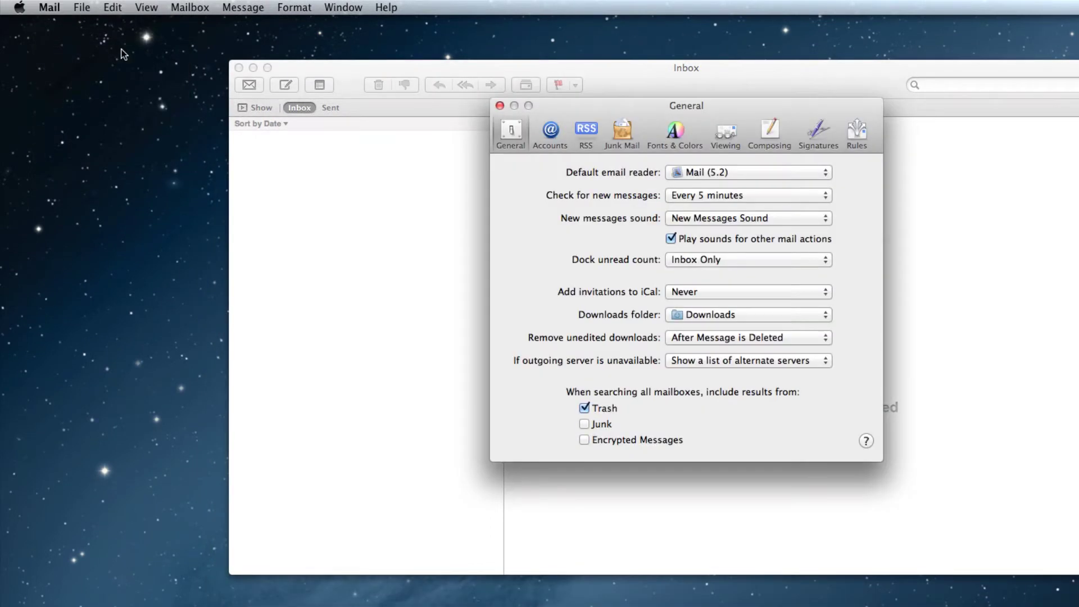
pyautogui.click(544, 132)
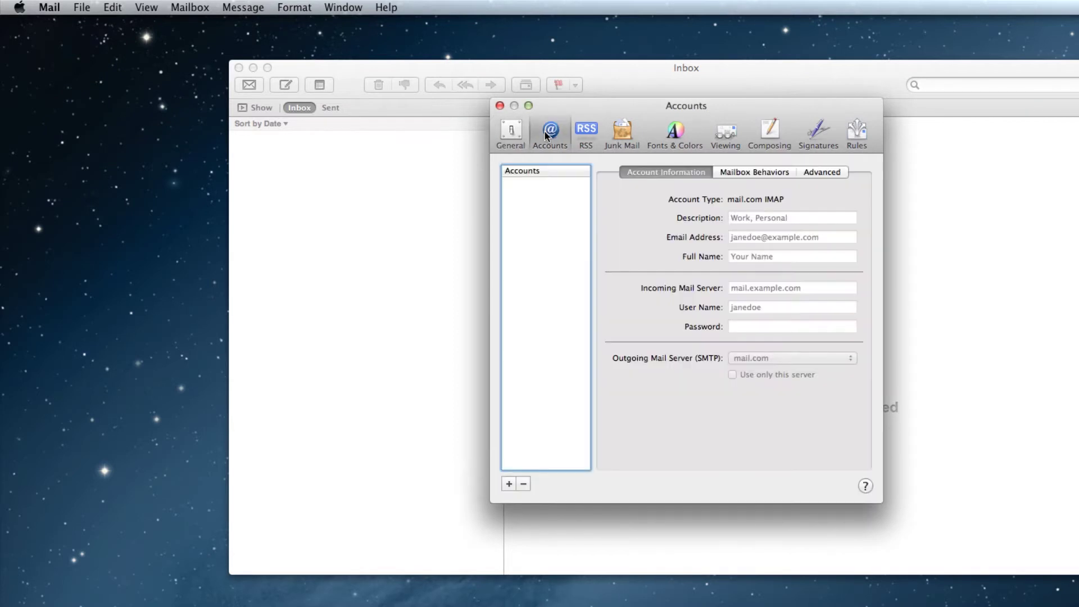
pyautogui.click(509, 484)
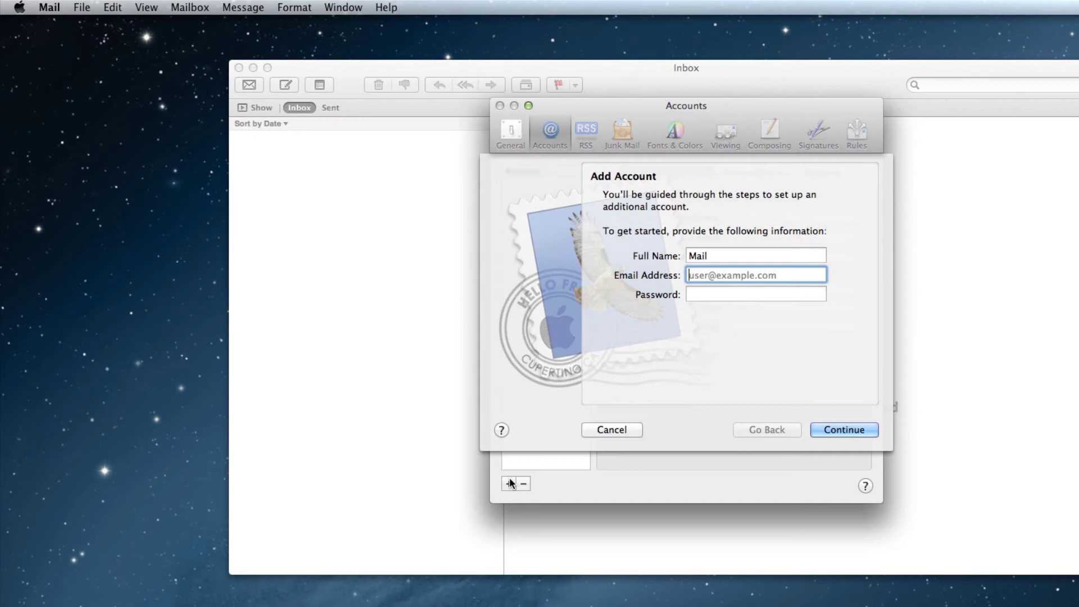
# Enter the full name, the ragesw.net e-mail address and the password, then continue.
pyautogui.doubleClick(707, 256)
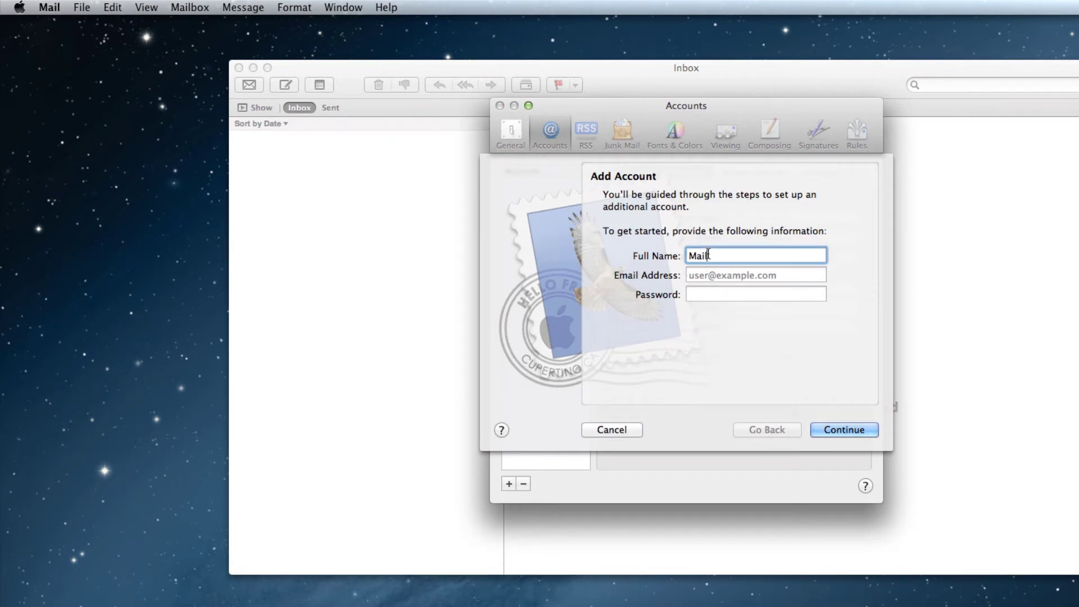
pyautogui.write('Jeremy')
pyautogui.press('Tab')
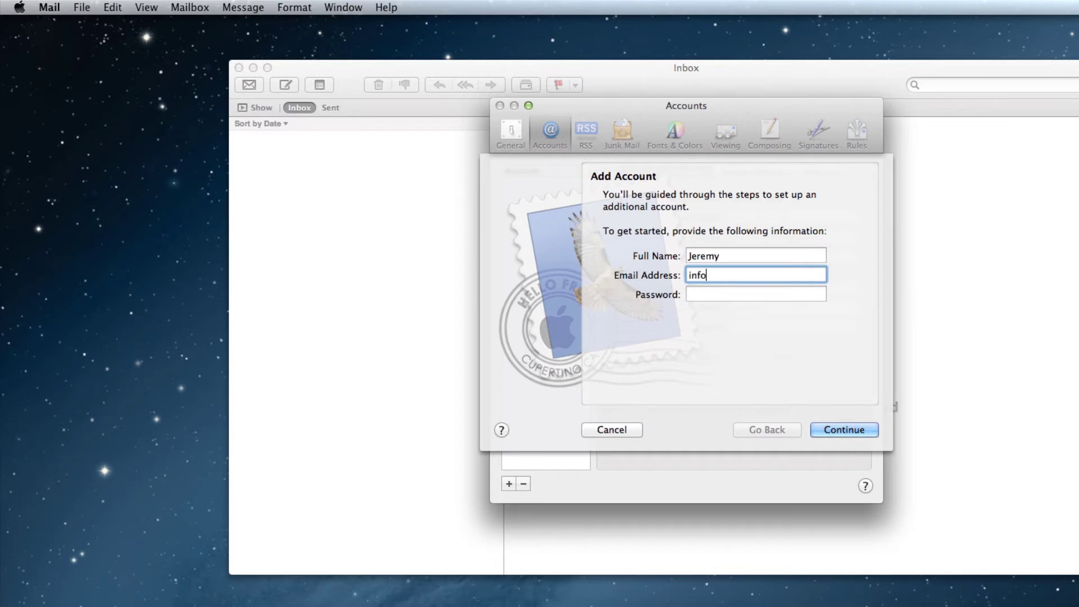
pyautogui.press('Tab')
pyautogui.write('••••••••')
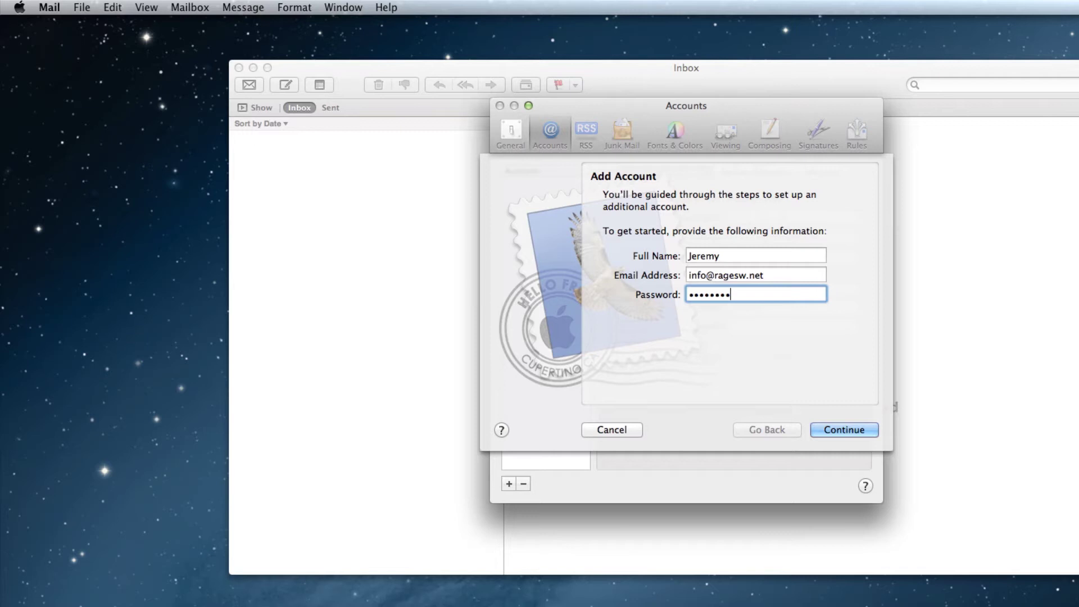
pyautogui.click(828, 428)
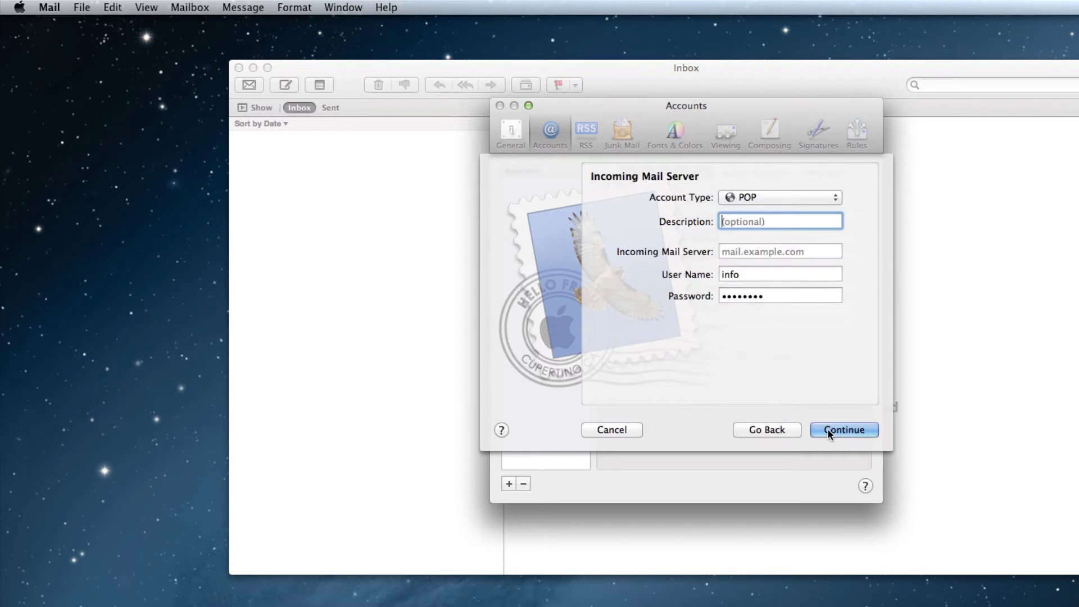
# Make the account IMAP on mail.ragesw.net, with the full address as description and user name, and re-enter the password.
pyautogui.click(826, 199)
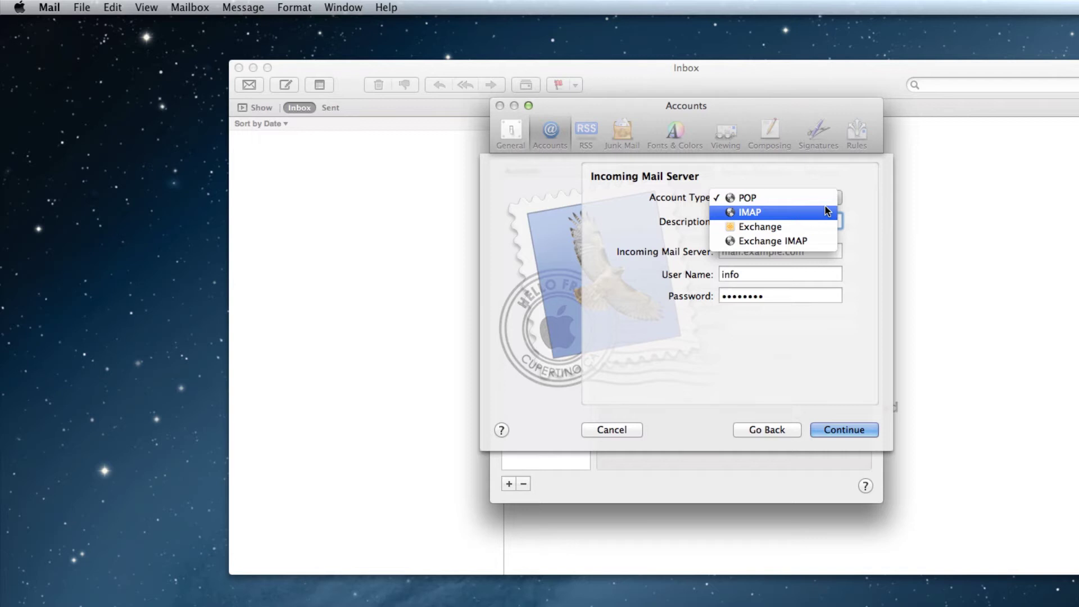
pyautogui.click(825, 211)
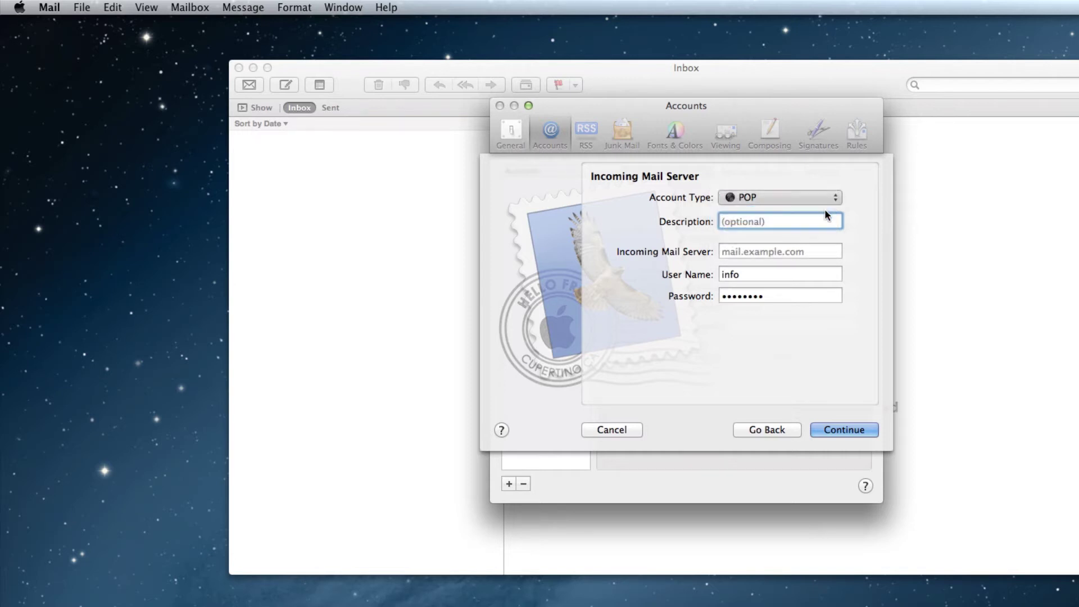
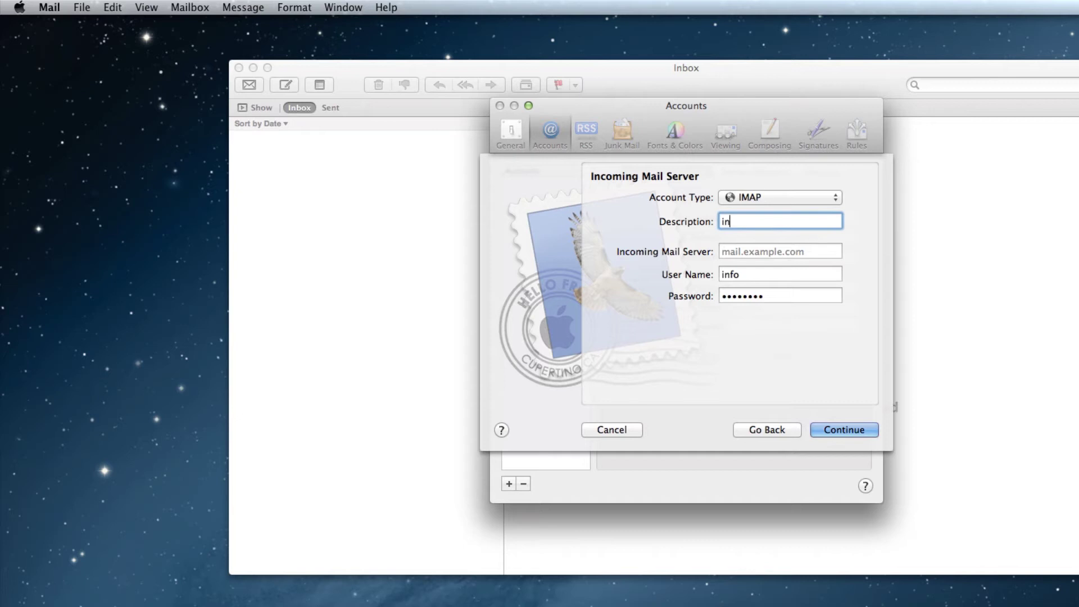
pyautogui.press('Tab')
pyautogui.write('mai')
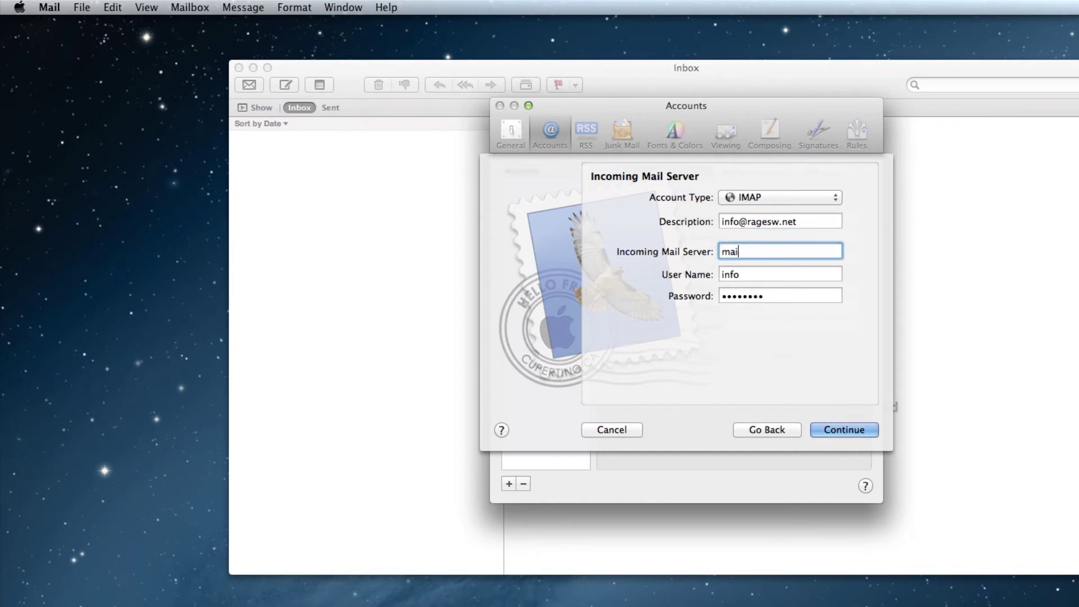
pyautogui.write('l.ragesw.net')
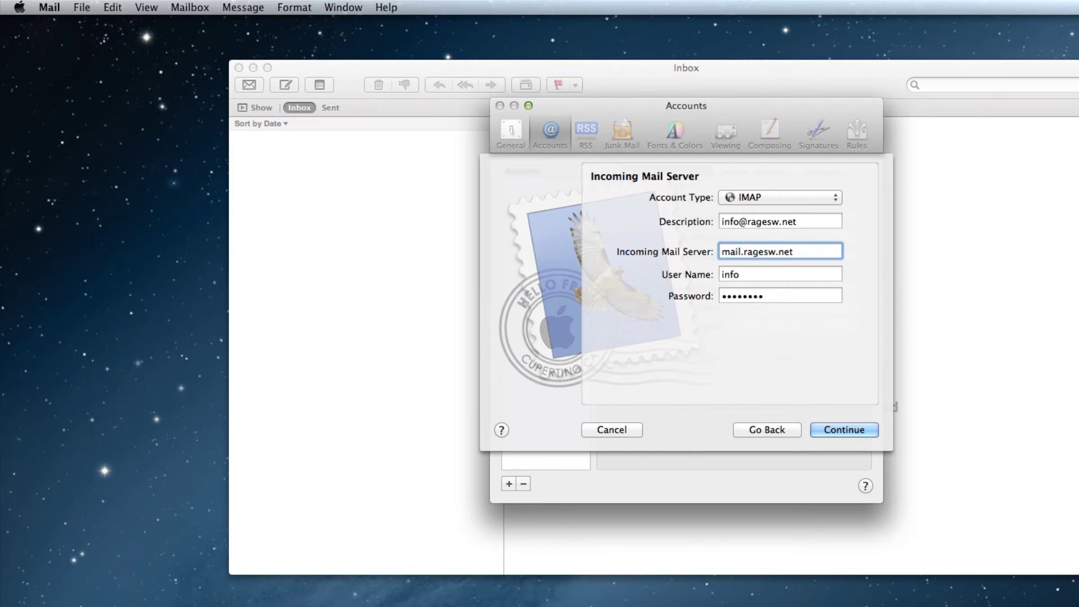
pyautogui.press('Tab')
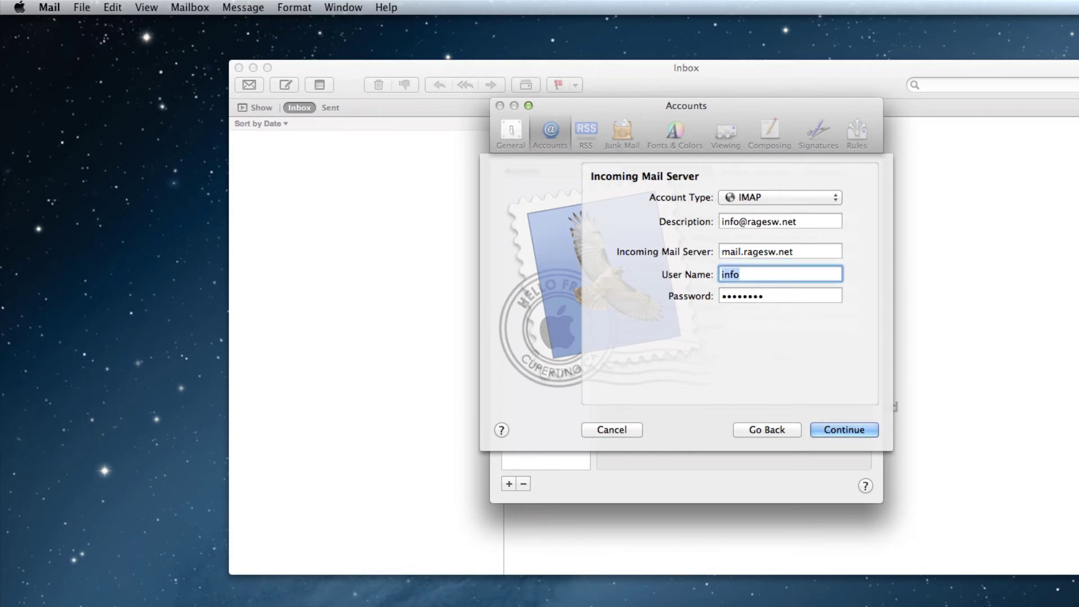
pyautogui.press('Right')
pyautogui.write('@ragesw.net')
pyautogui.press('Tab')
pyautogui.write('••••••••')
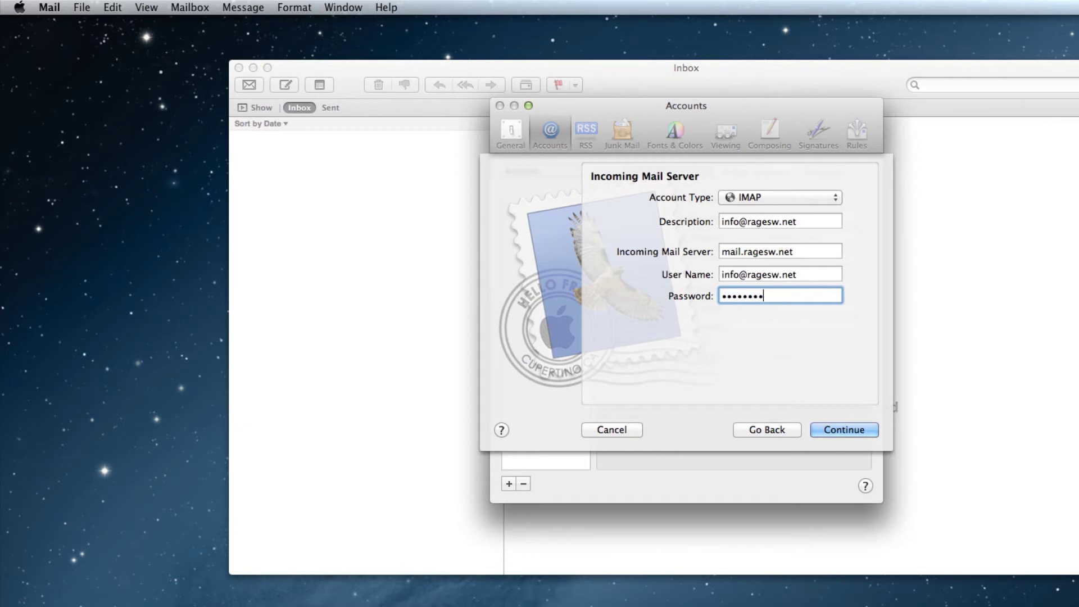
# Accept the unverified certificate and set outgoing server mail.ragesw.net with authentication on, described by the account address.
pyautogui.click(833, 429)
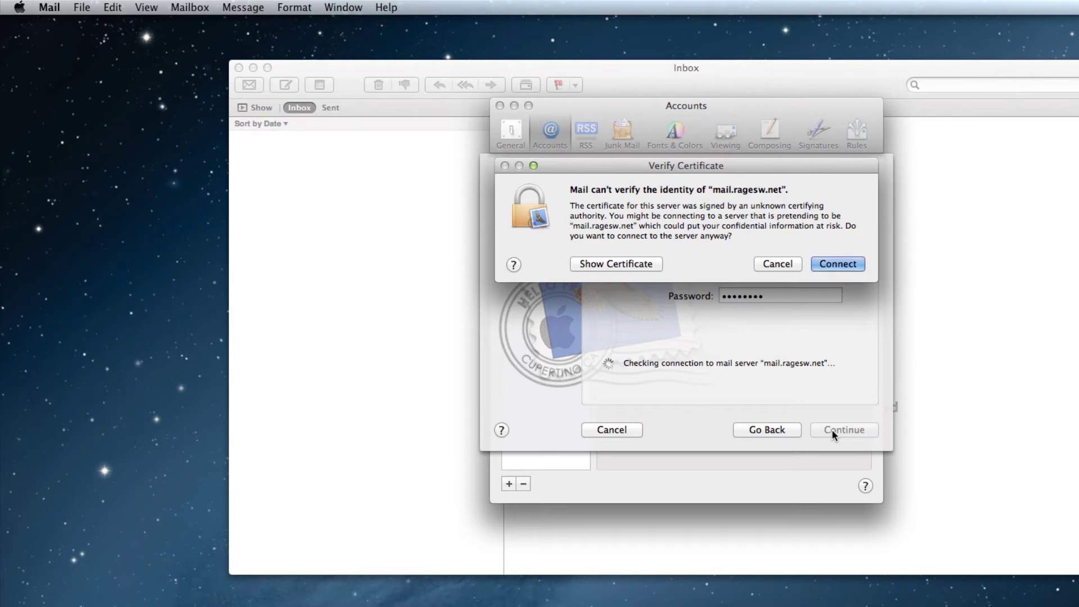
pyautogui.click(832, 267)
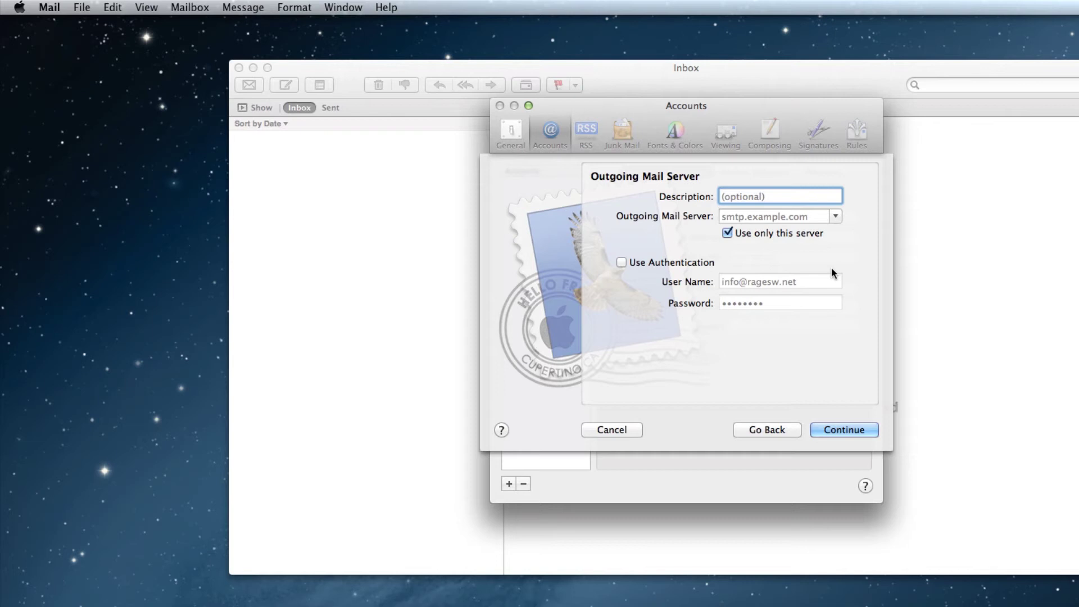
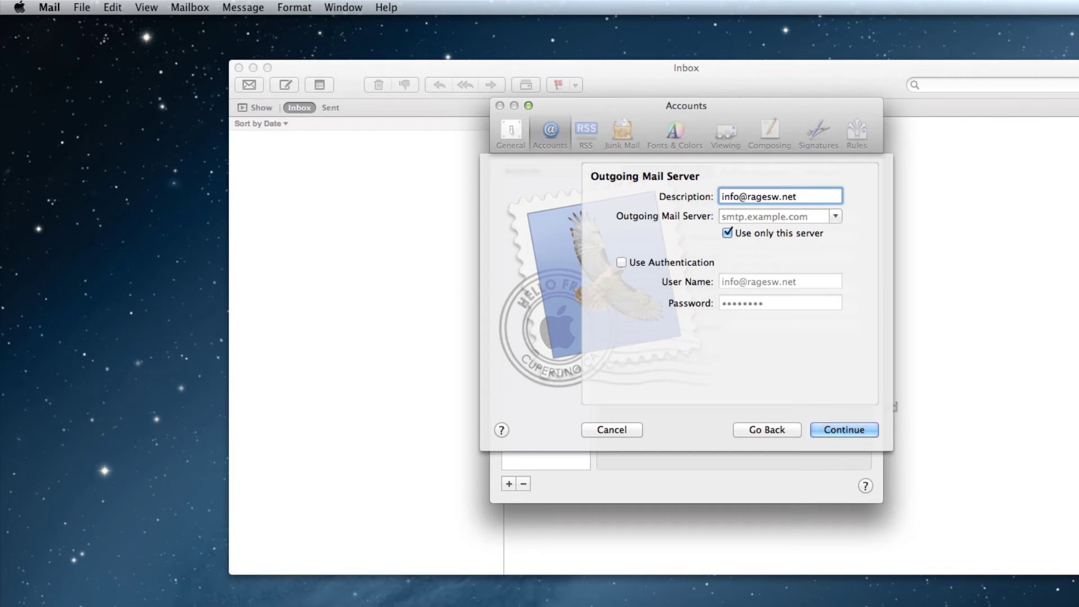
pyautogui.press('Tab')
pyautogui.write('mail.r')
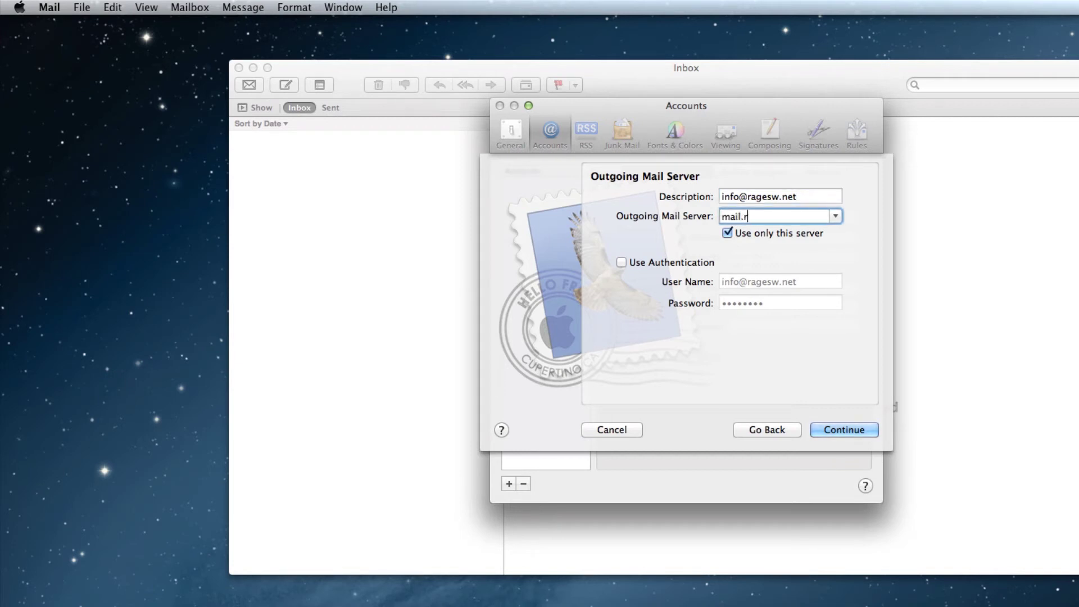
pyautogui.write('agesw.net')
pyautogui.click(622, 263)
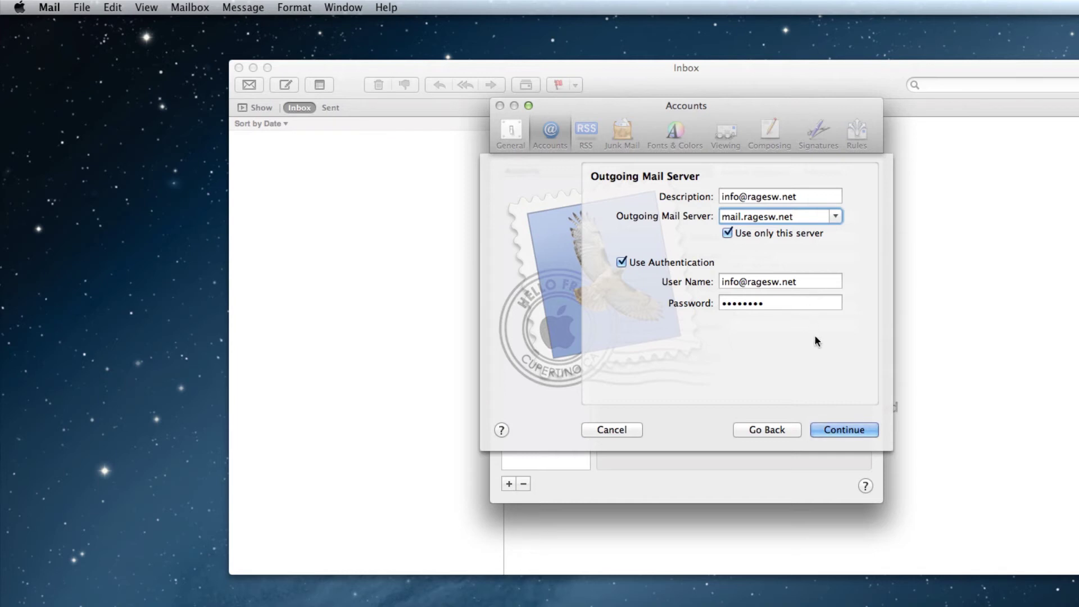
# Continue past the outgoing server and unsecured-password prompts to create the IMAP account.
pyautogui.click(844, 431)
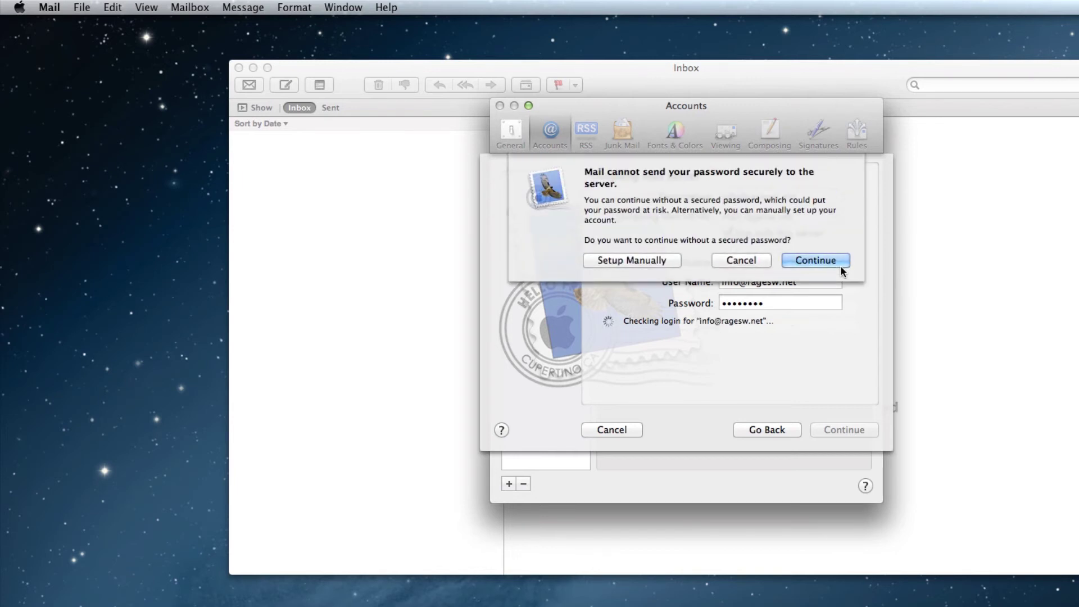
pyautogui.click(823, 261)
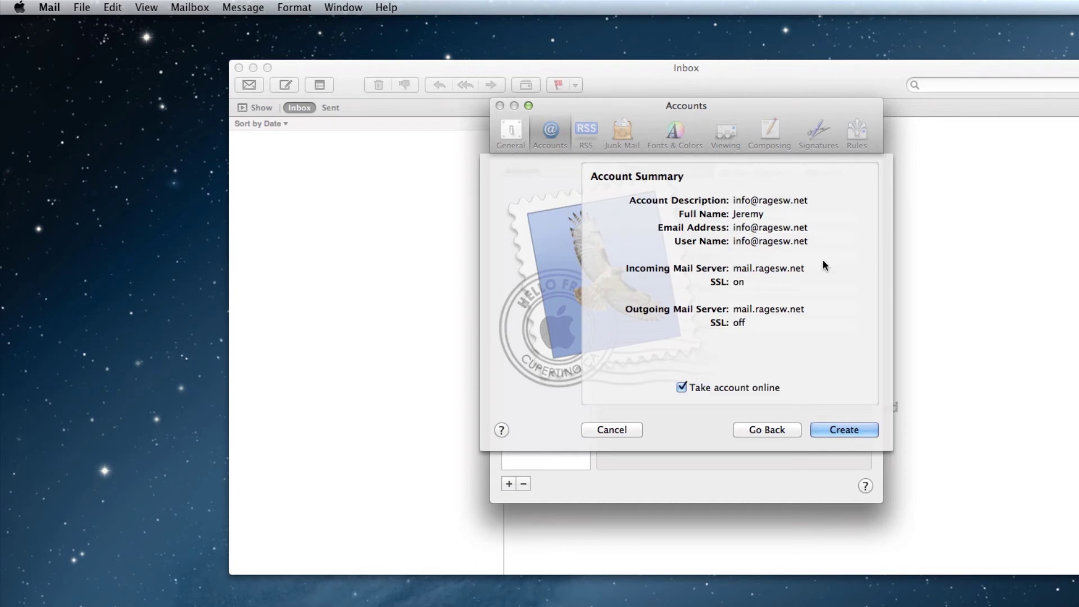
pyautogui.click(846, 436)
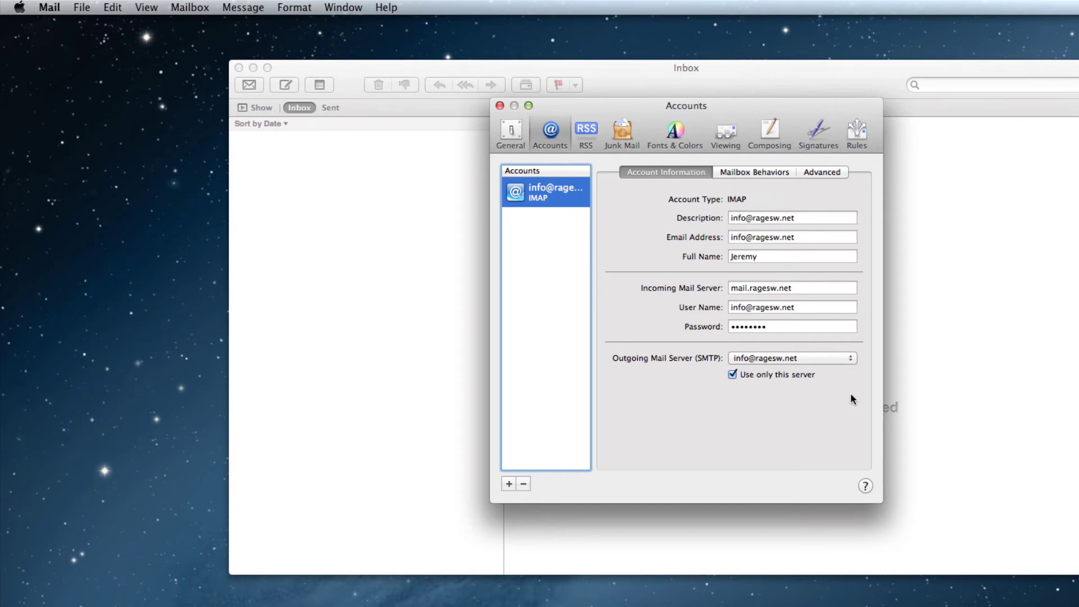
# Set the mail.ragesw.net SMTP server to use custom port 26 and save it.
pyautogui.click(850, 359)
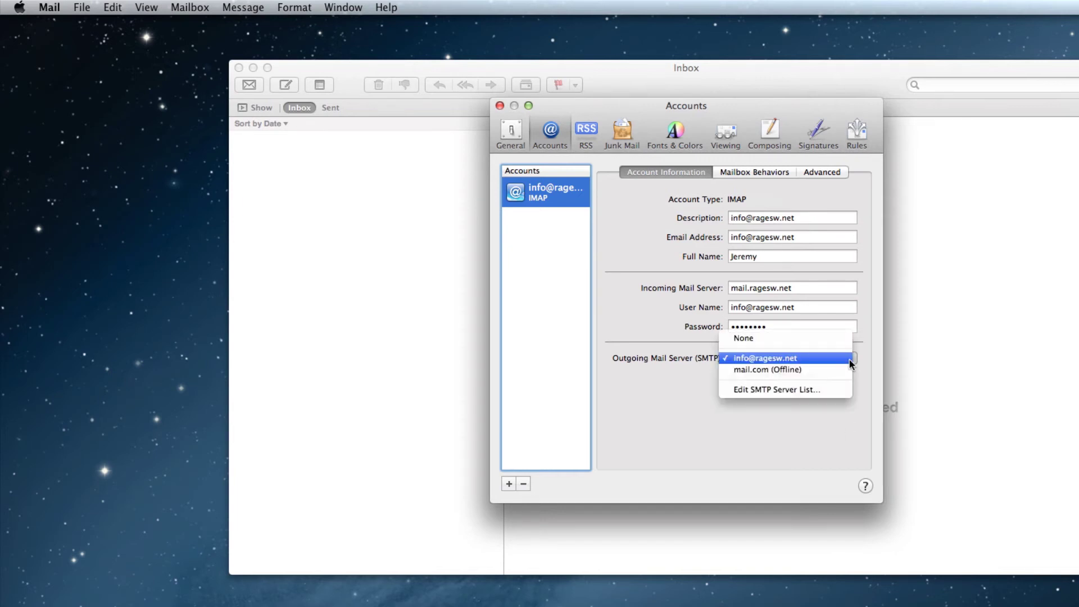
pyautogui.click(847, 390)
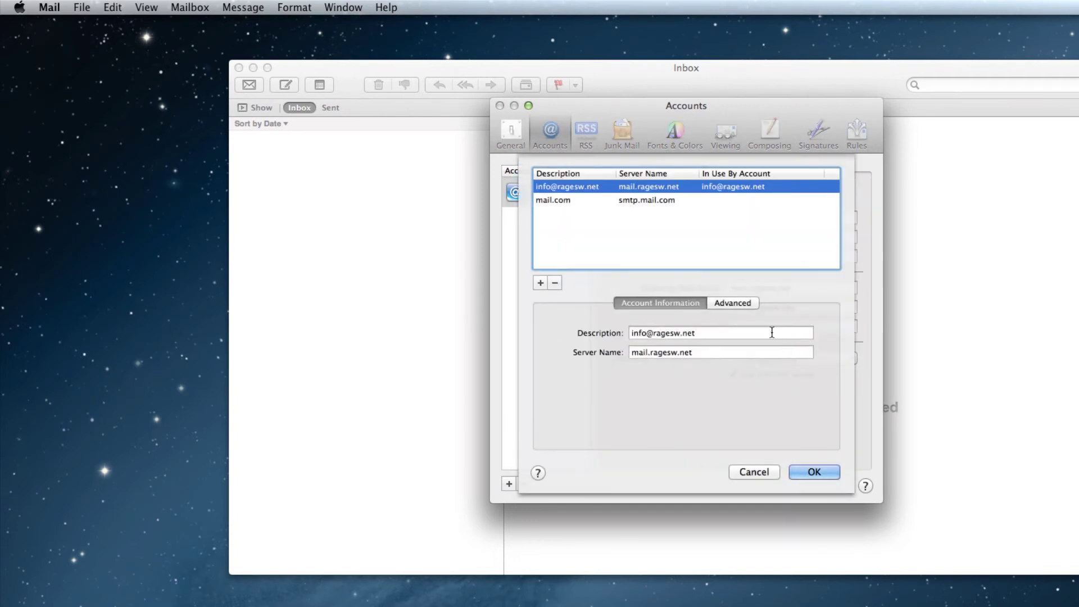
pyautogui.click(736, 303)
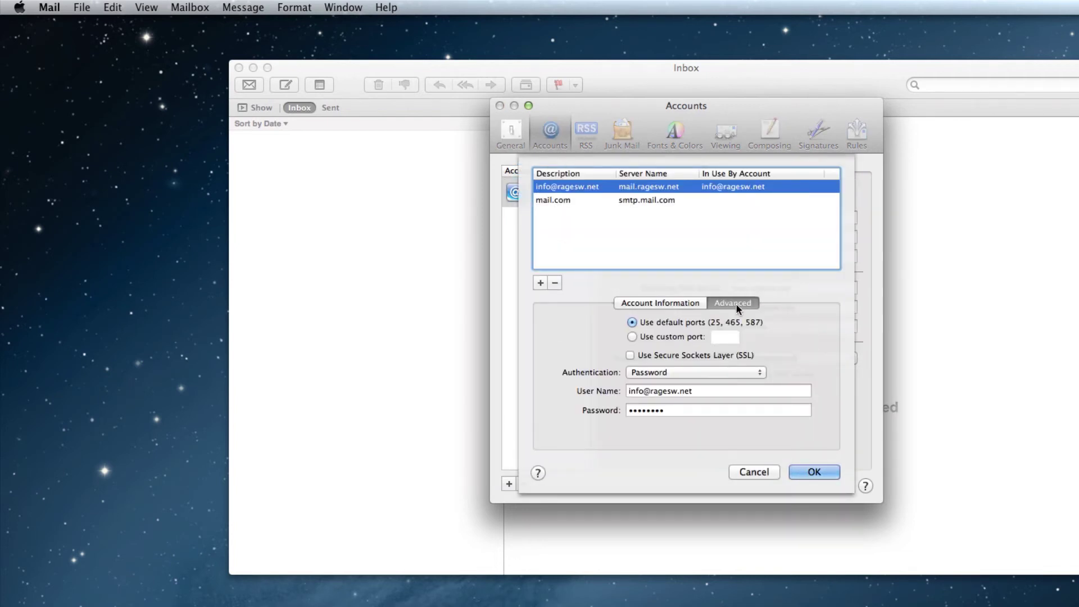
pyautogui.click(632, 336)
pyautogui.click(720, 336)
pyautogui.write('2')
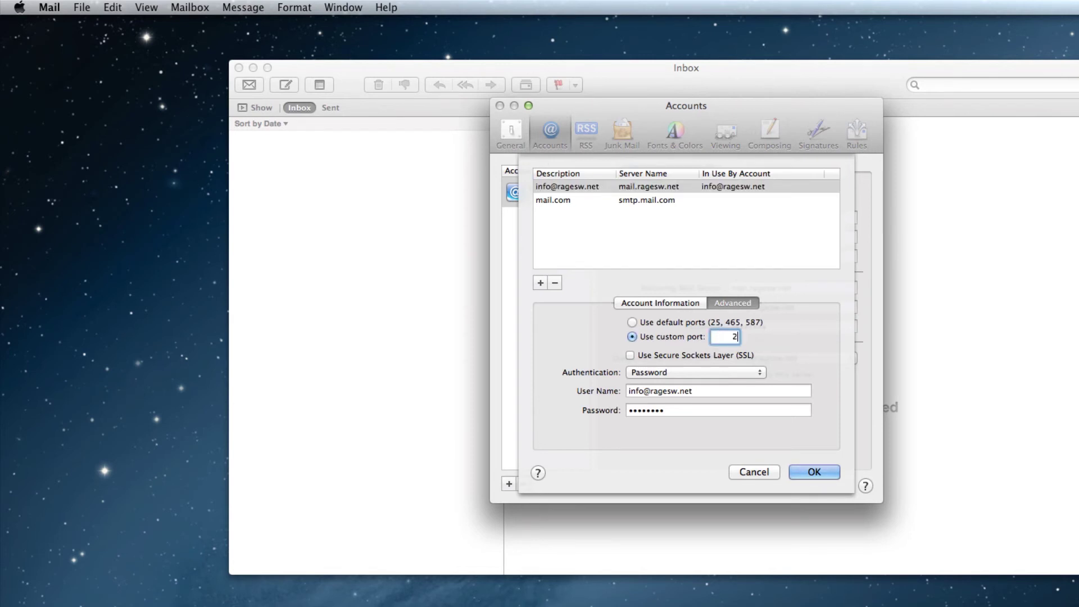
pyautogui.write('6')
pyautogui.click(813, 472)
pyautogui.press('Return')
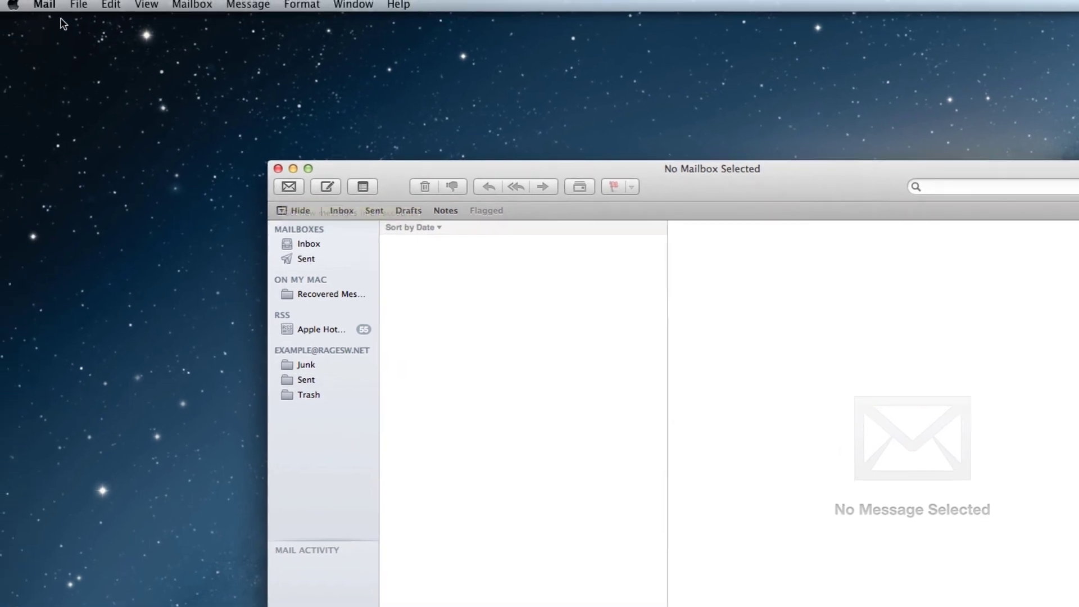
# In Mail preferences, change the incoming mail server from mail.domain.com to mail.ragesw.net.
pyautogui.click(50, 8)
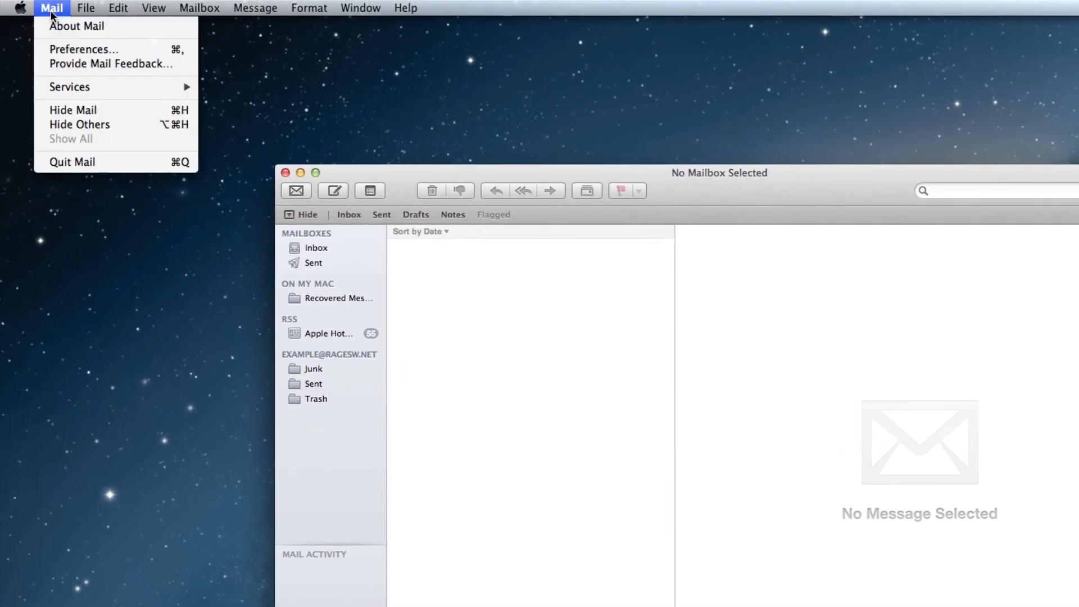
pyautogui.click(141, 51)
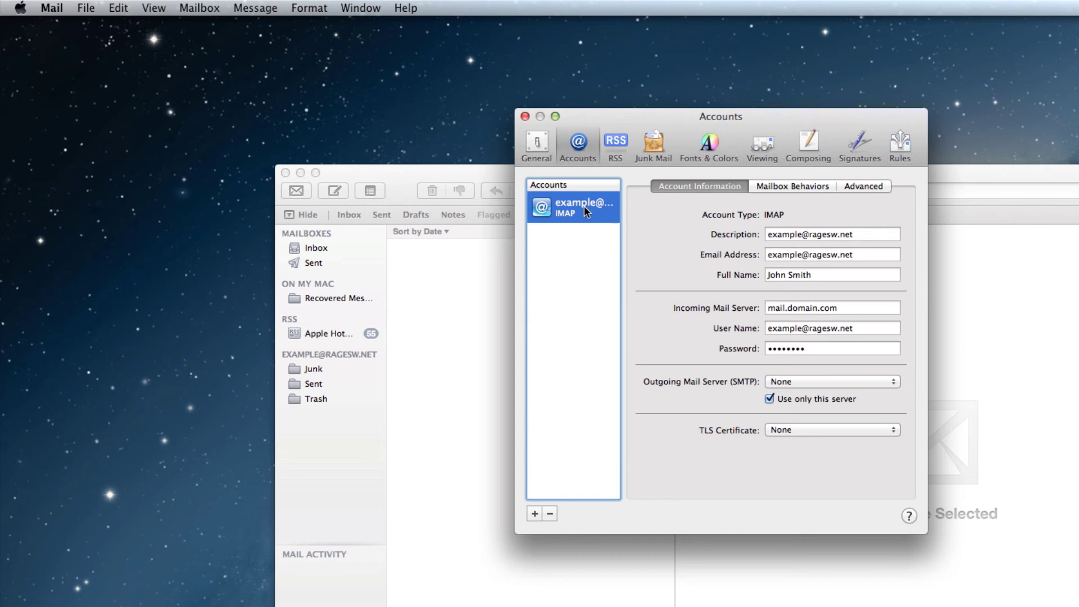
pyautogui.click(798, 307)
pyautogui.write('ma')
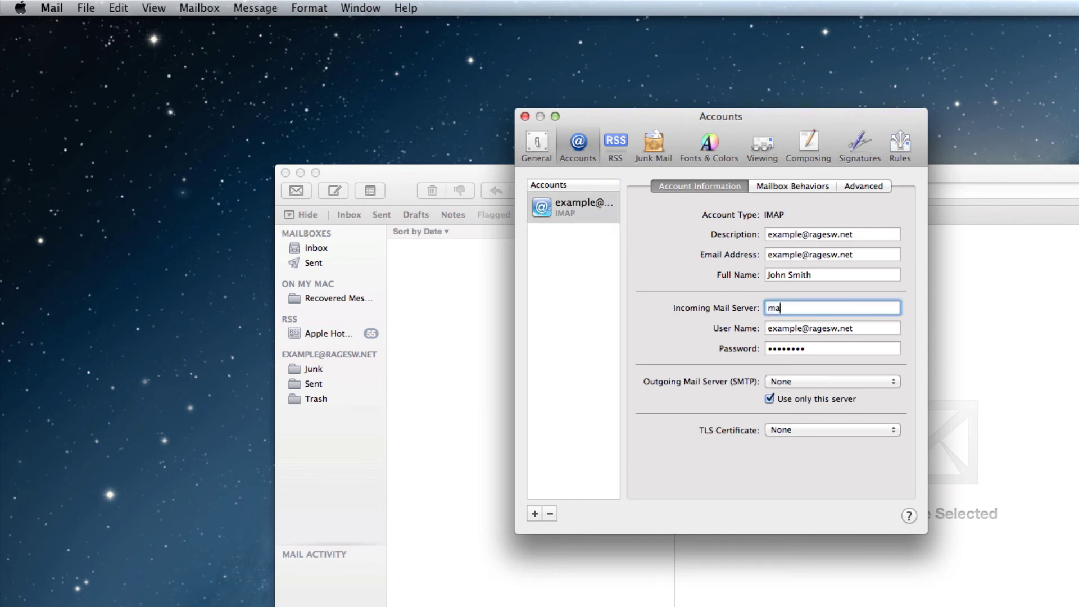
pyautogui.write('il.ragesw.net')
pyautogui.click(840, 349)
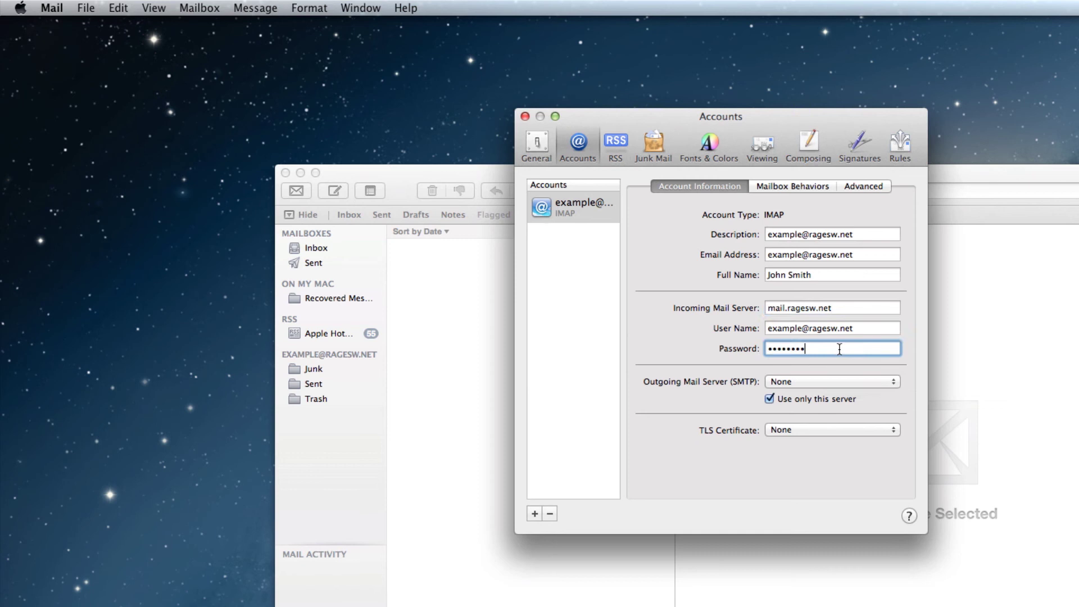
# Set the mail.domain.com SMTP server to use custom port 26.
pyautogui.click(860, 382)
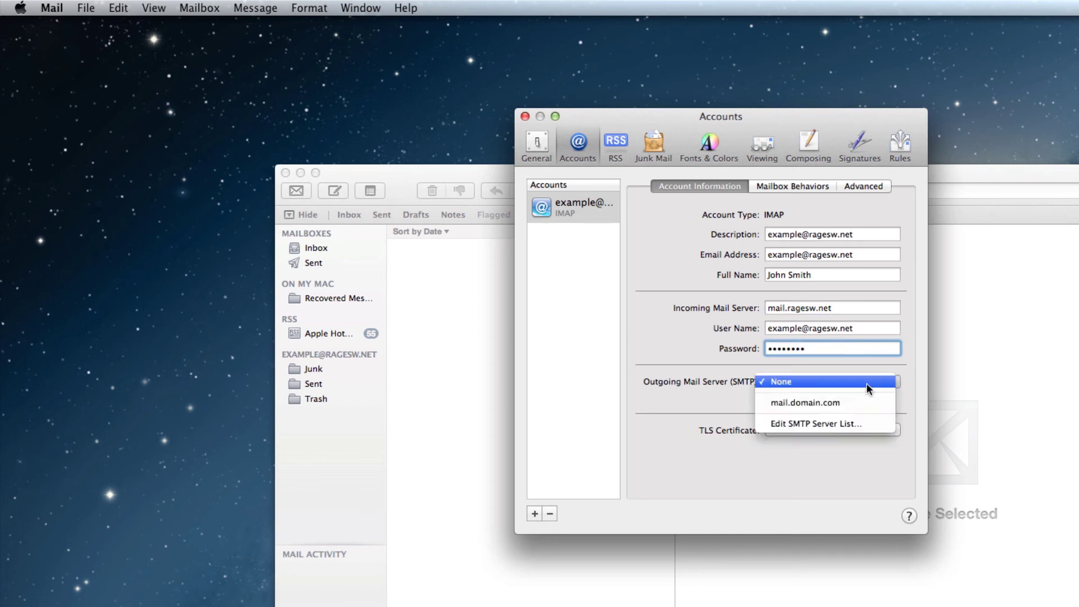
pyautogui.click(866, 422)
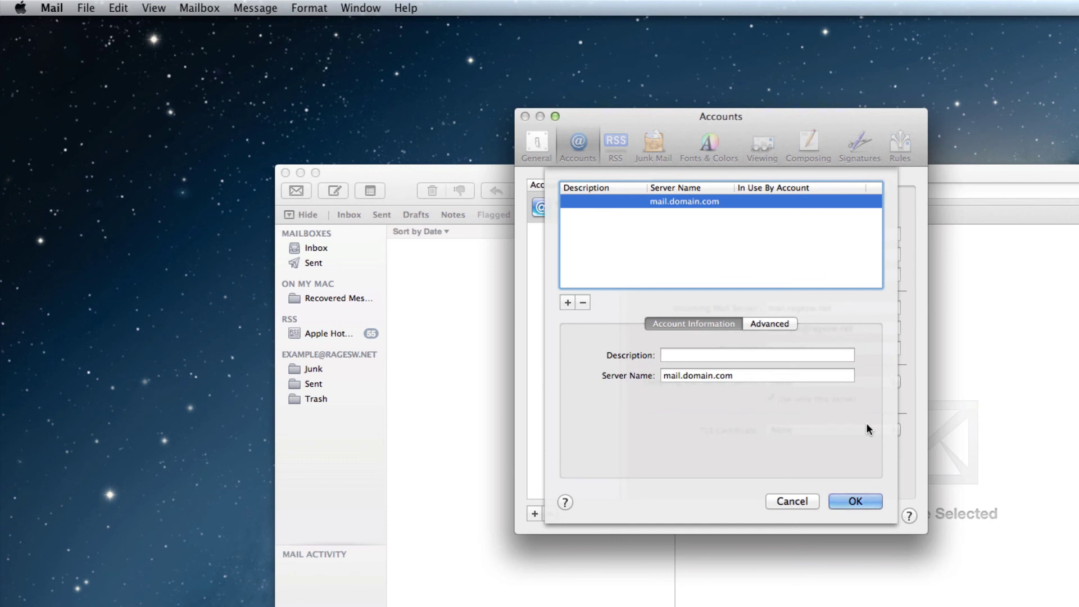
pyautogui.click(768, 325)
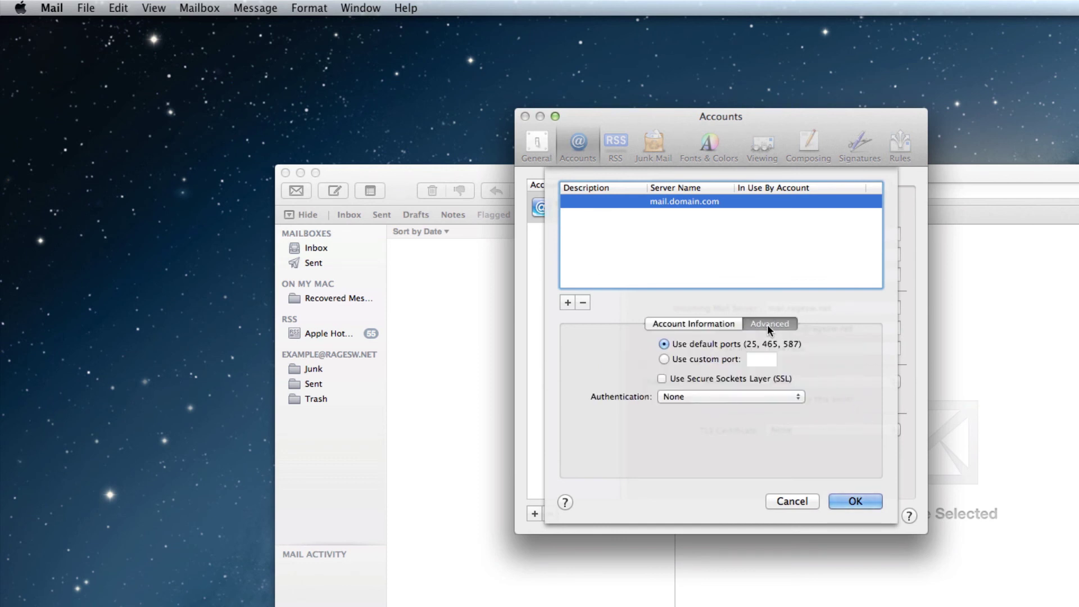
pyautogui.click(664, 360)
pyautogui.click(769, 358)
pyautogui.write('2')
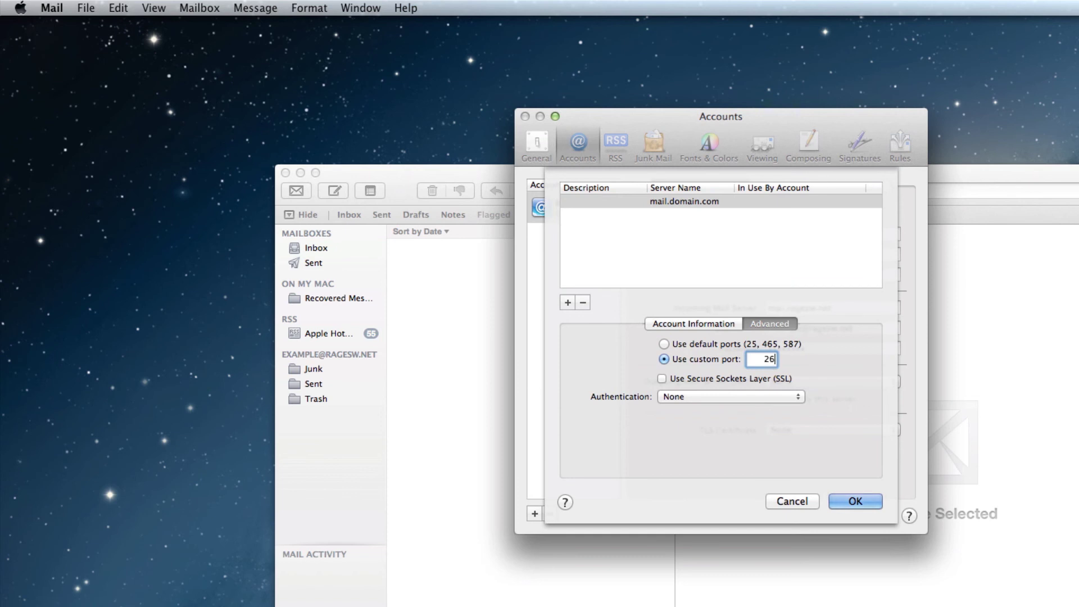
pyautogui.write('6')
# Add password authentication with the account's user name and password, save, and select mail.domain.com as outgoing server.
pyautogui.click(786, 396)
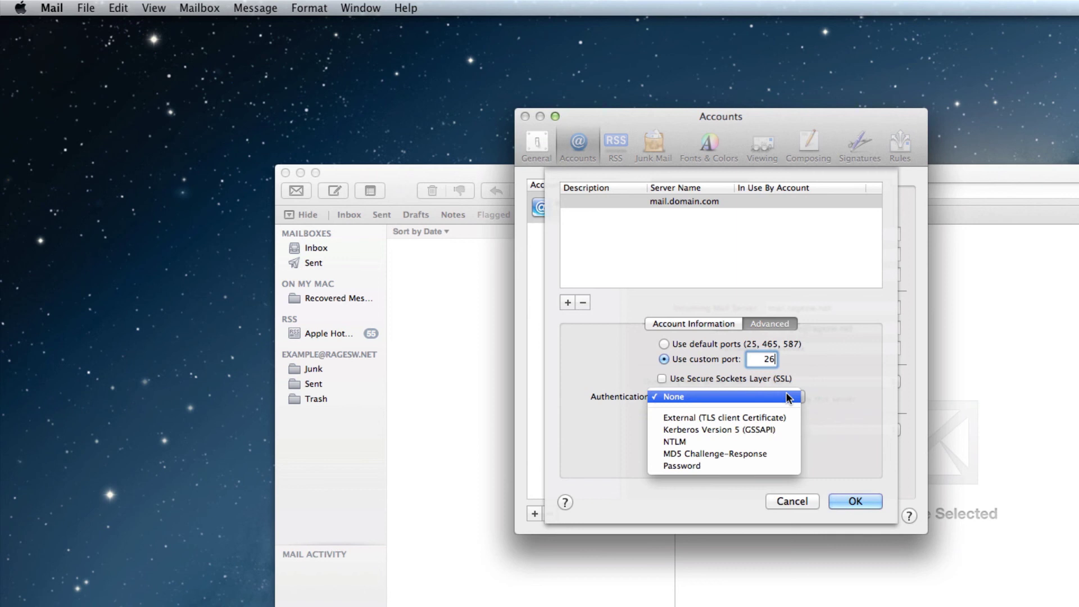
pyautogui.click(778, 467)
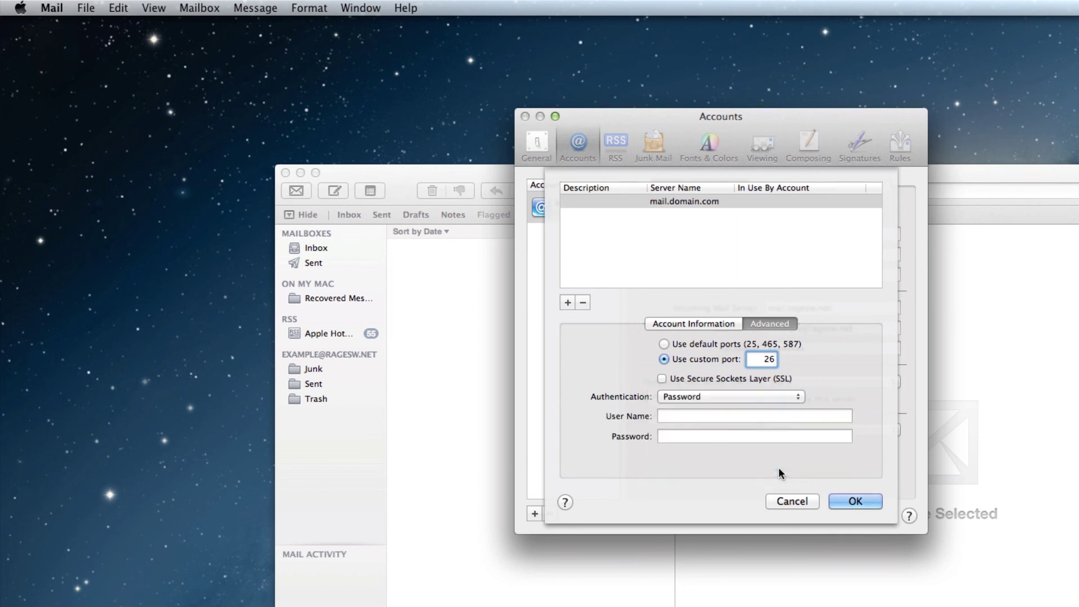
pyautogui.click(706, 416)
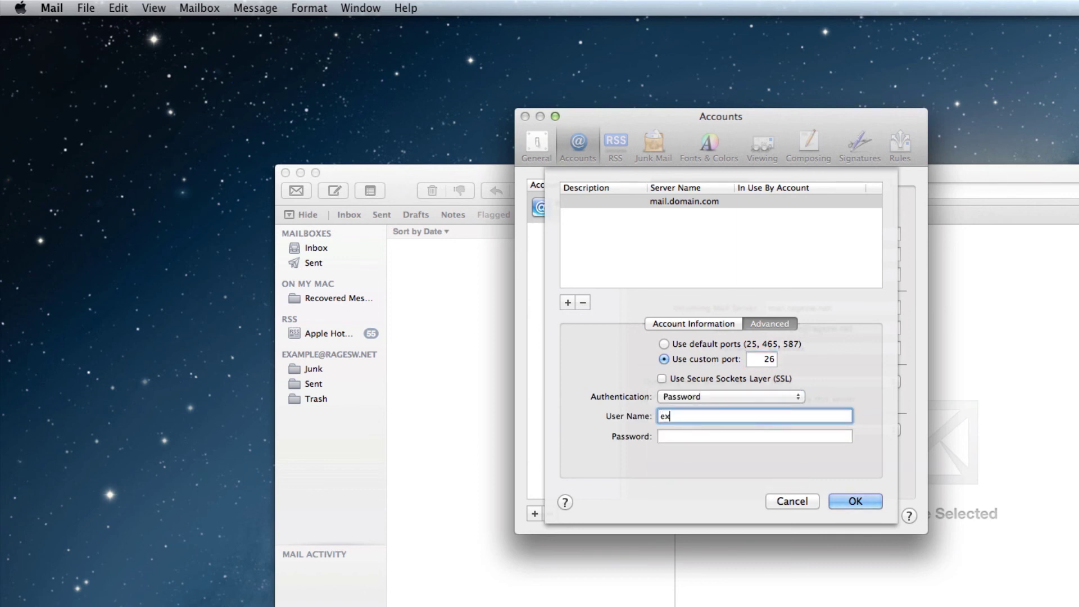
pyautogui.press('Tab')
pyautogui.write('password1')
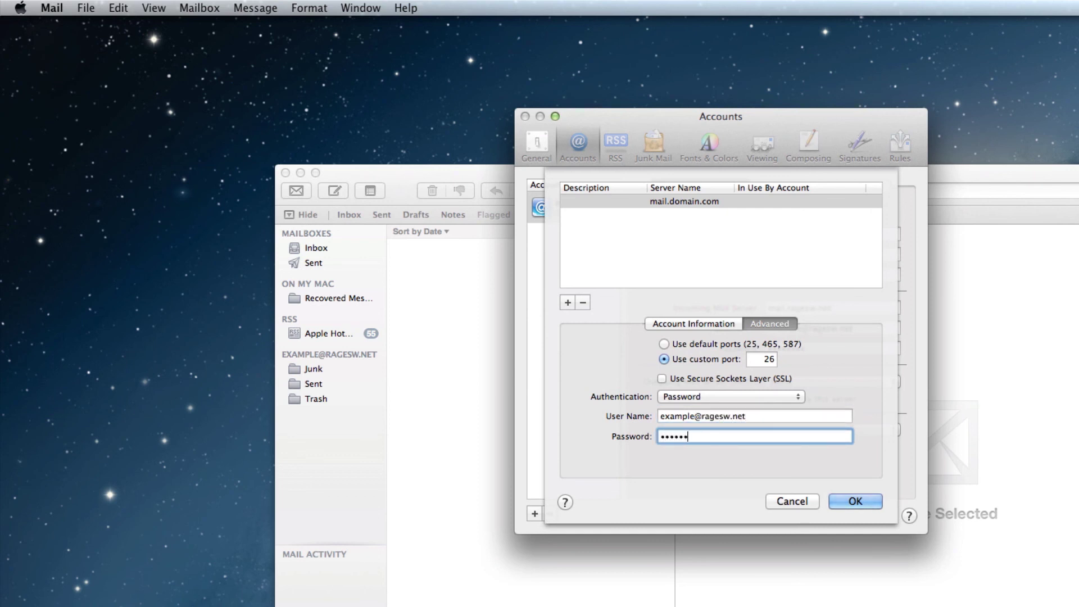
pyautogui.write('2')
pyautogui.click(862, 495)
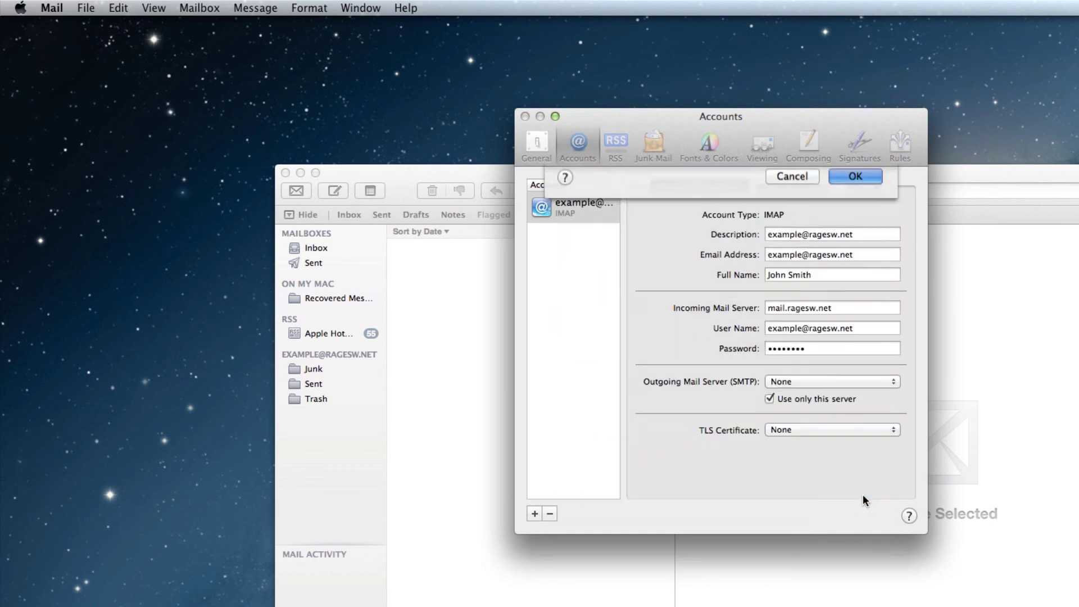
pyautogui.click(893, 384)
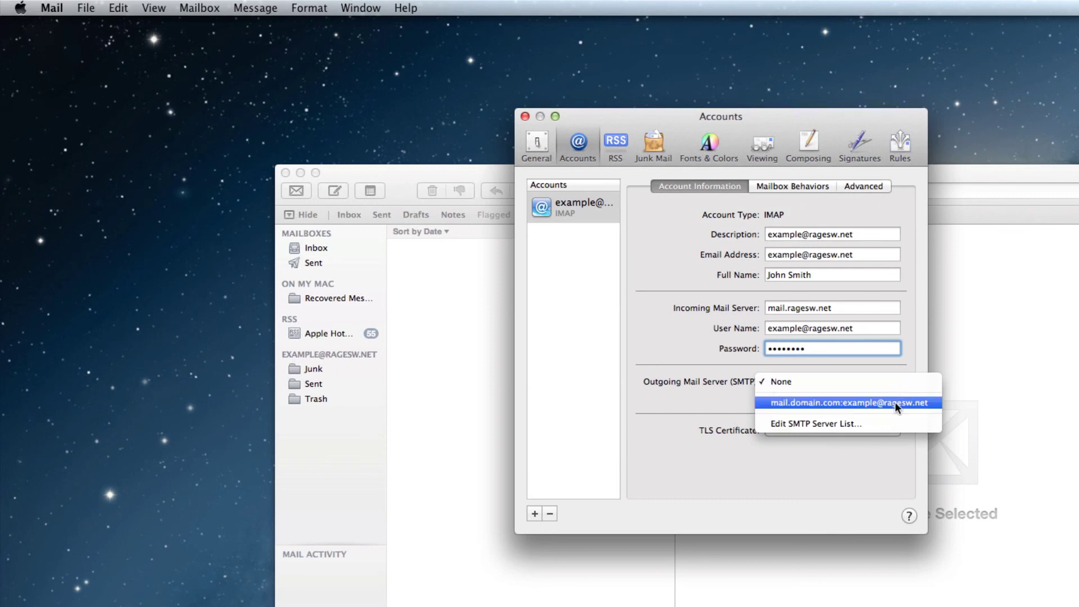
pyautogui.click(895, 402)
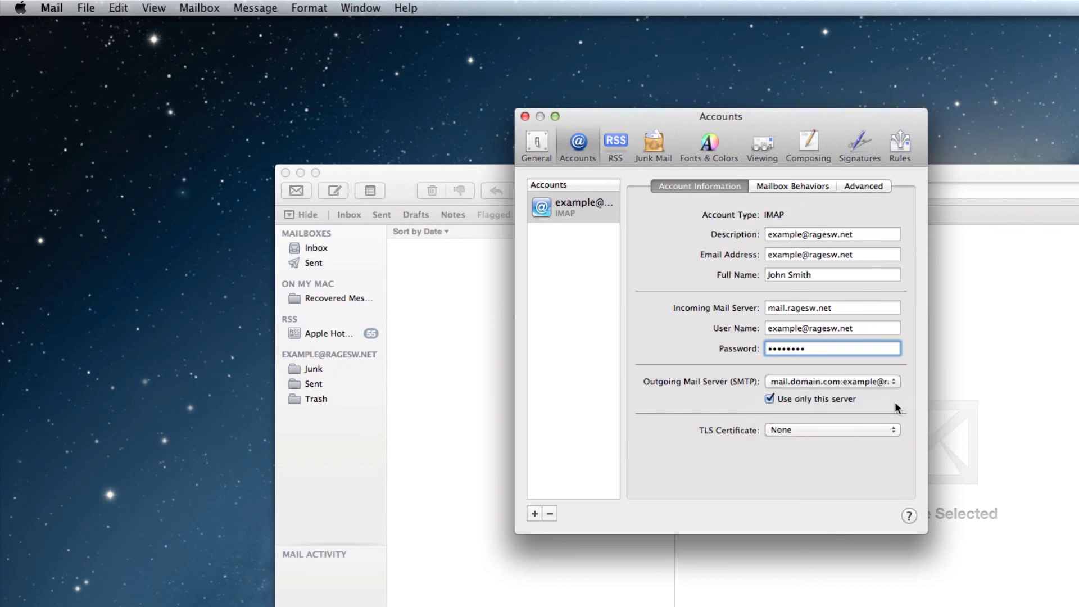
# Check the account's outgoing server, then view its Advanced connection settings.
pyautogui.click(894, 384)
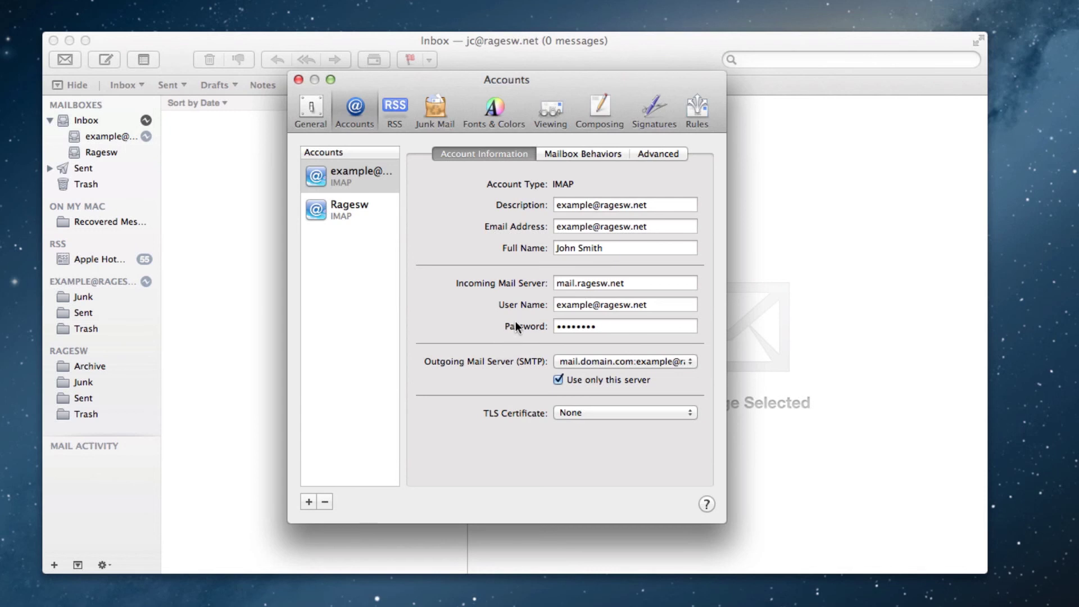
pyautogui.click(652, 155)
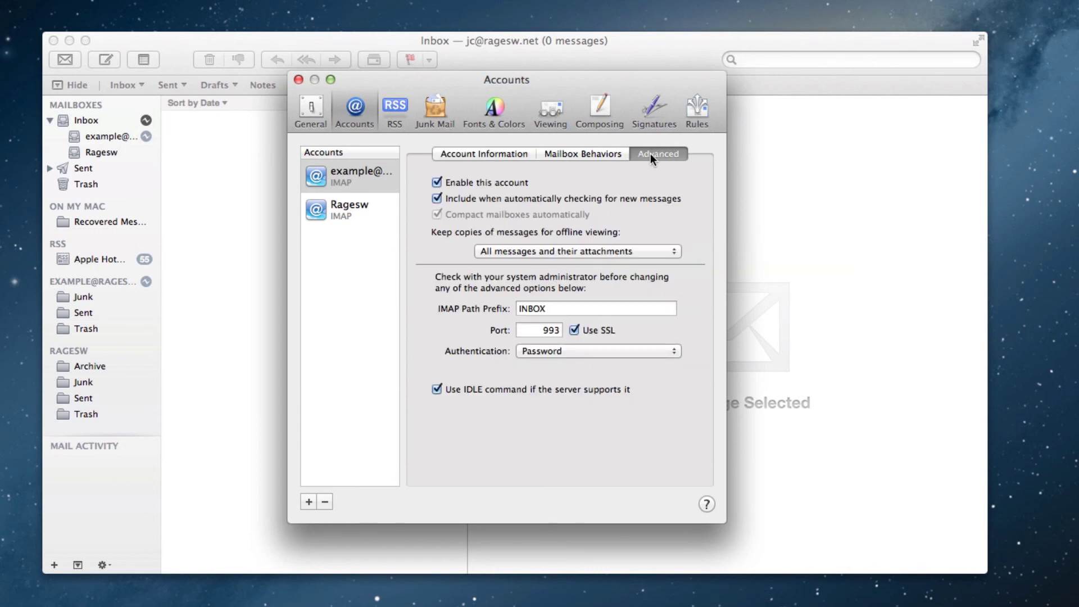